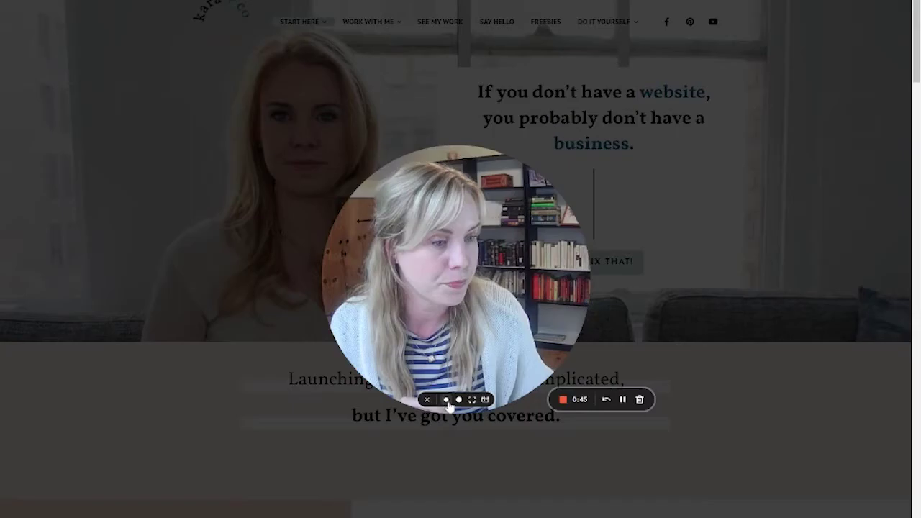
- Open the audience's Embedded forms signup options in Mailchimp
click(446, 400)
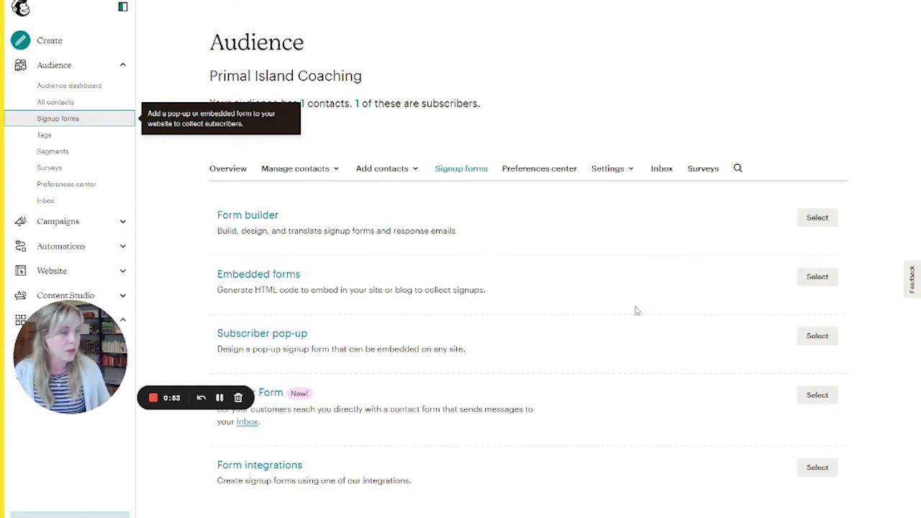
click(814, 287)
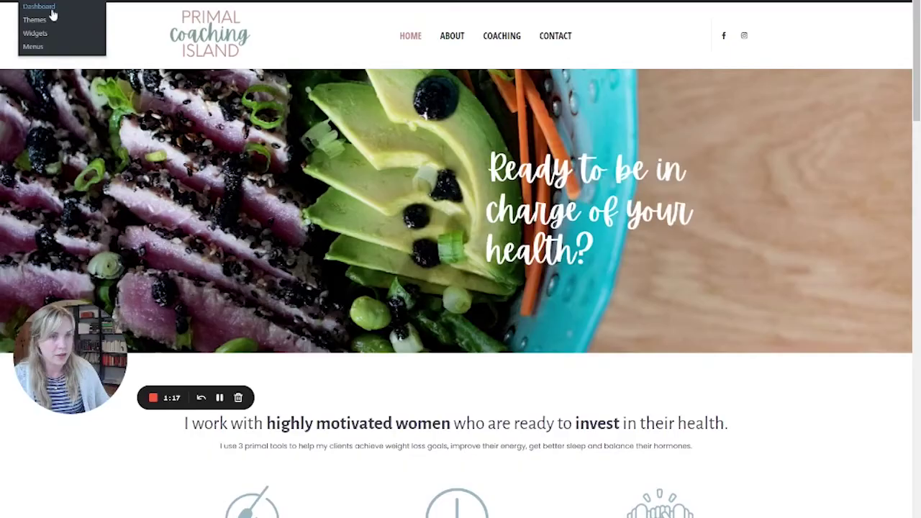
- Go from the WordPress dashboard to the installed plugins list
click(55, 7)
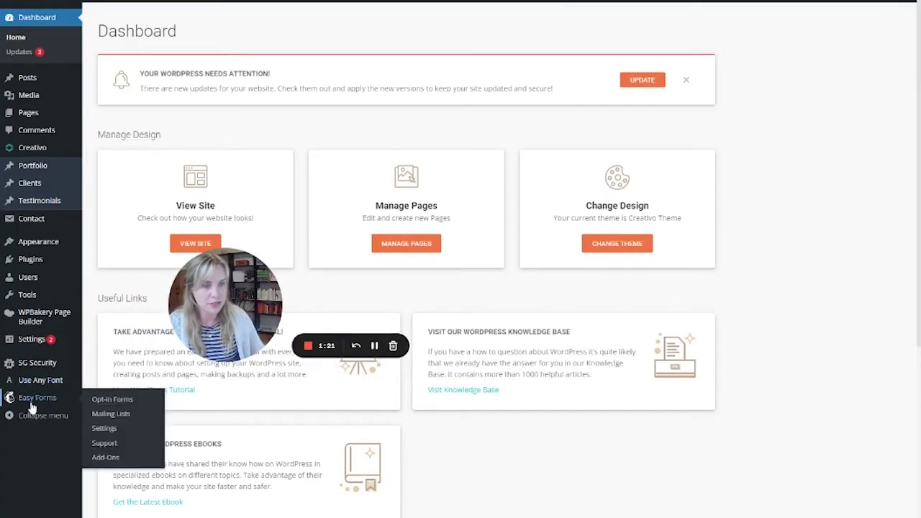
mouse_move(44, 266)
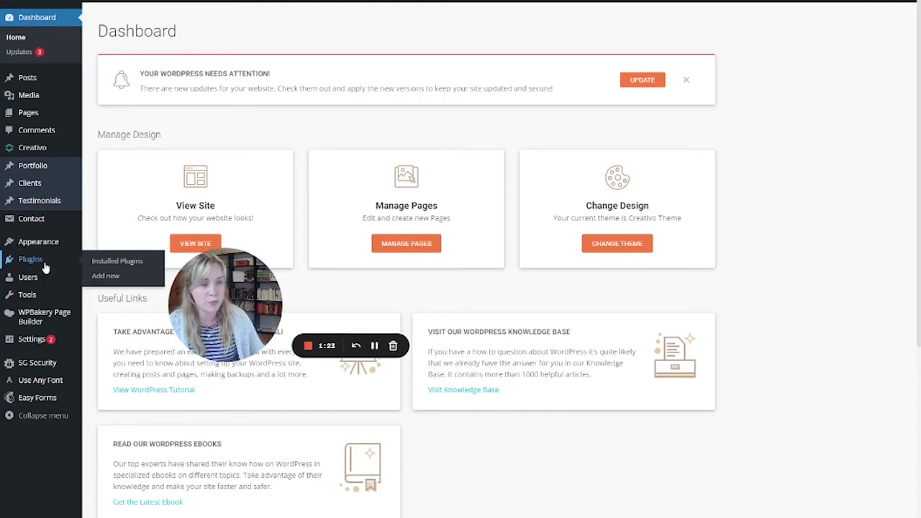
click(45, 267)
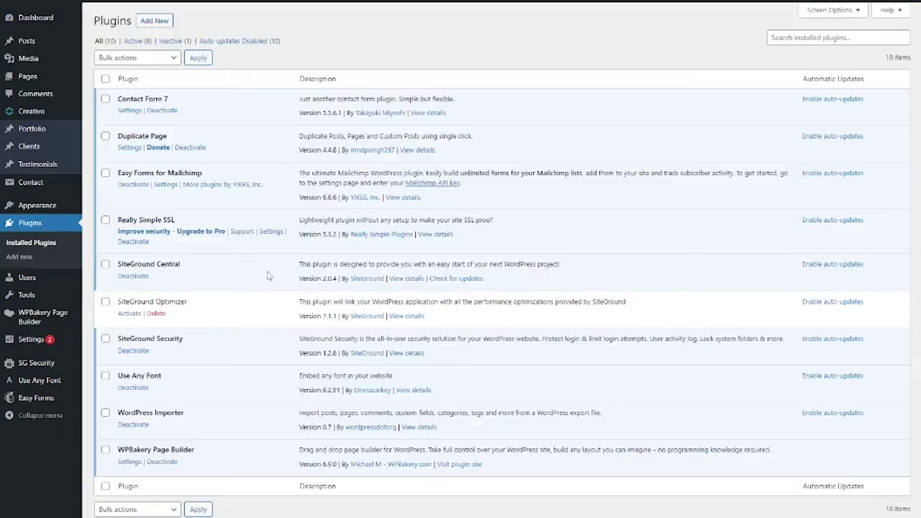
- Search new plugins for 'mailchimp' and confirm Easy Forms for Mailchimp shows Active
click(146, 24)
text(mailchimp)
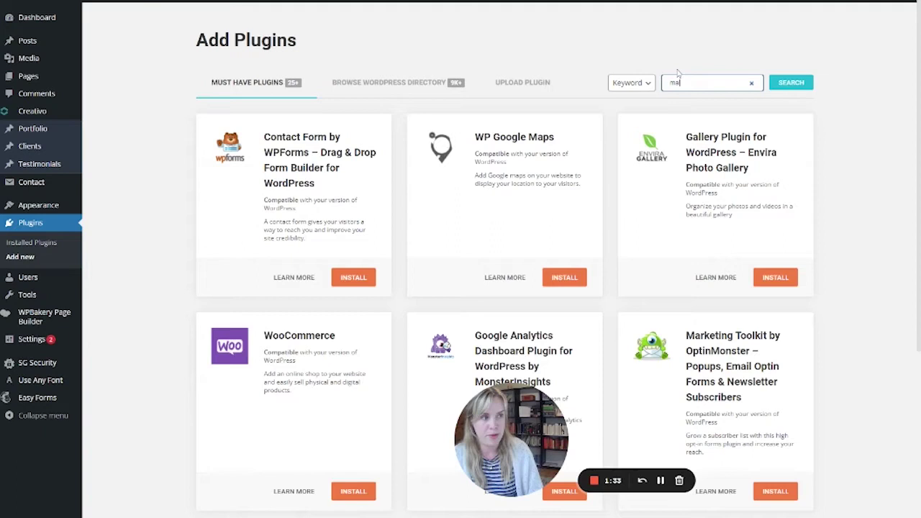
key(Return)
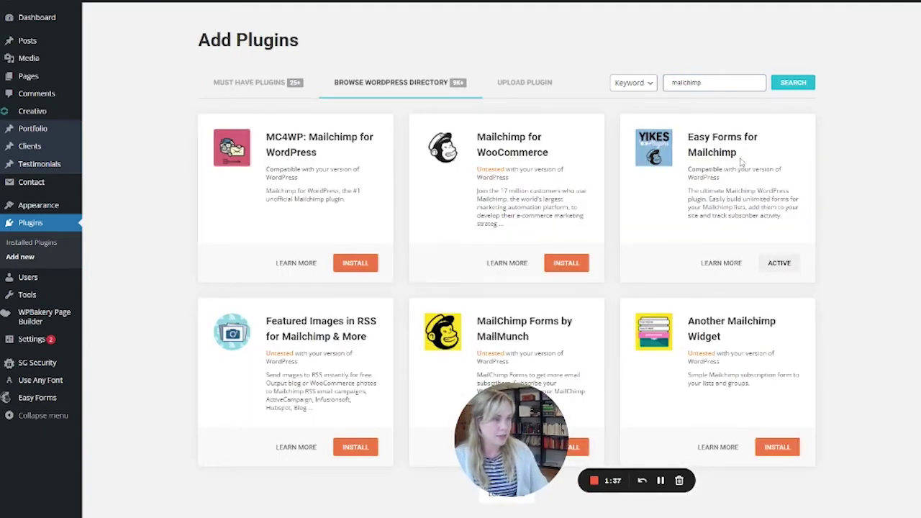
drag(740, 162, 680, 144)
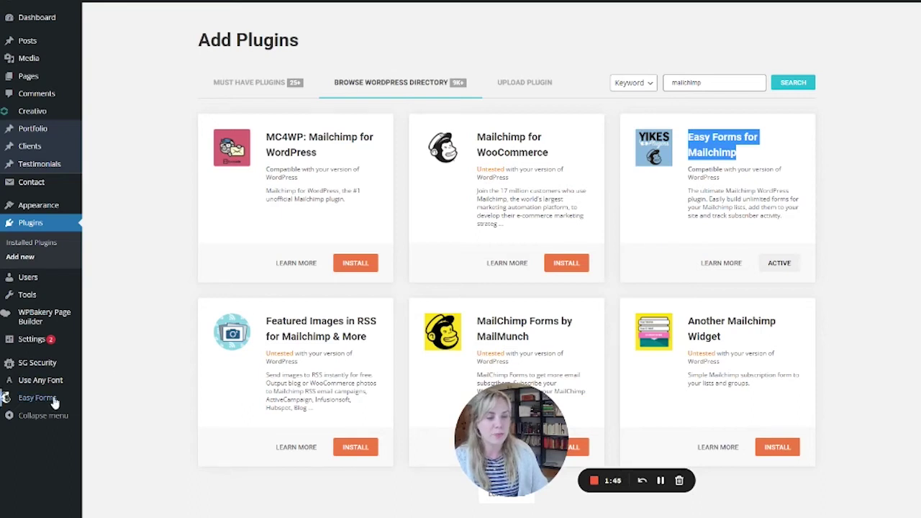
mouse_move(45, 403)
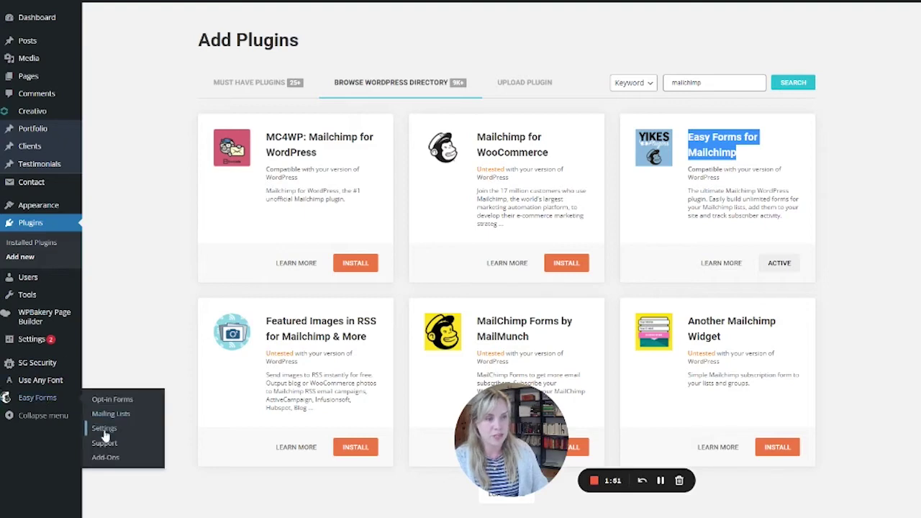
- Open Easy Forms settings, then reach Mailchimp's API keys via Account & billing > Extras
click(105, 429)
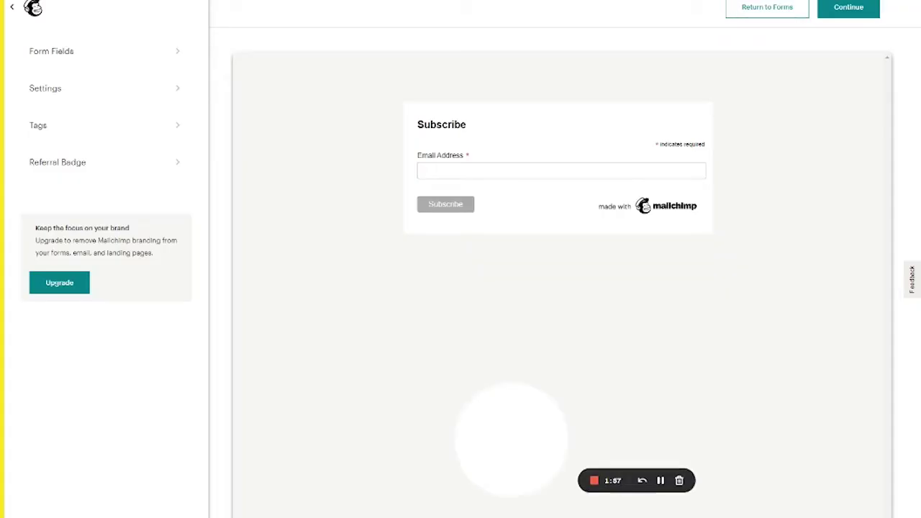
click(13, 12)
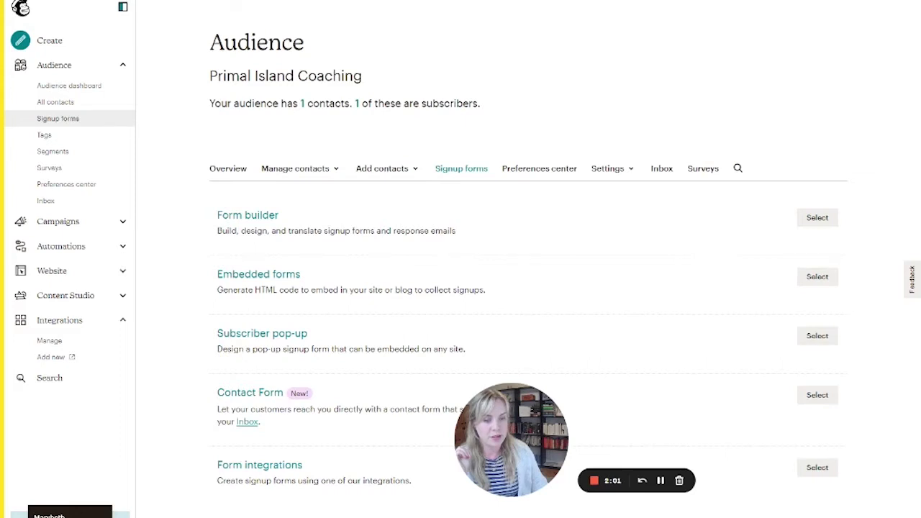
click(70, 514)
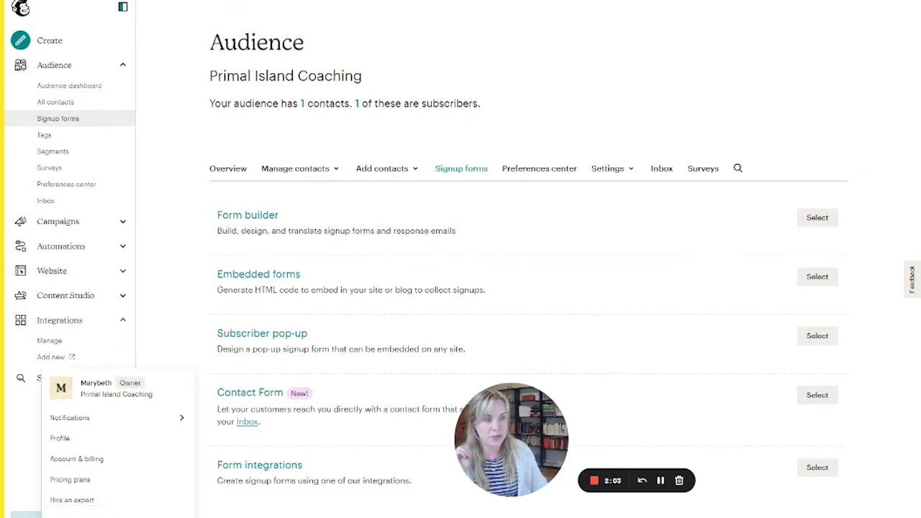
click(72, 460)
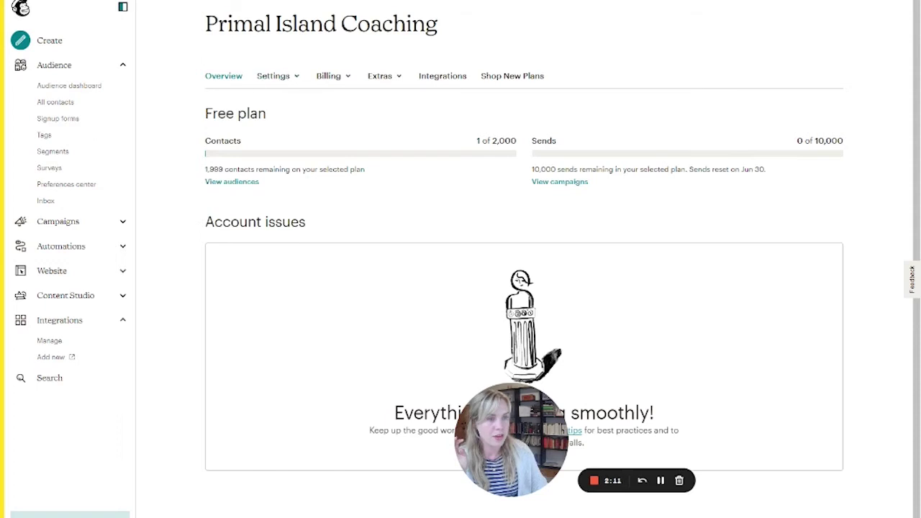
click(397, 83)
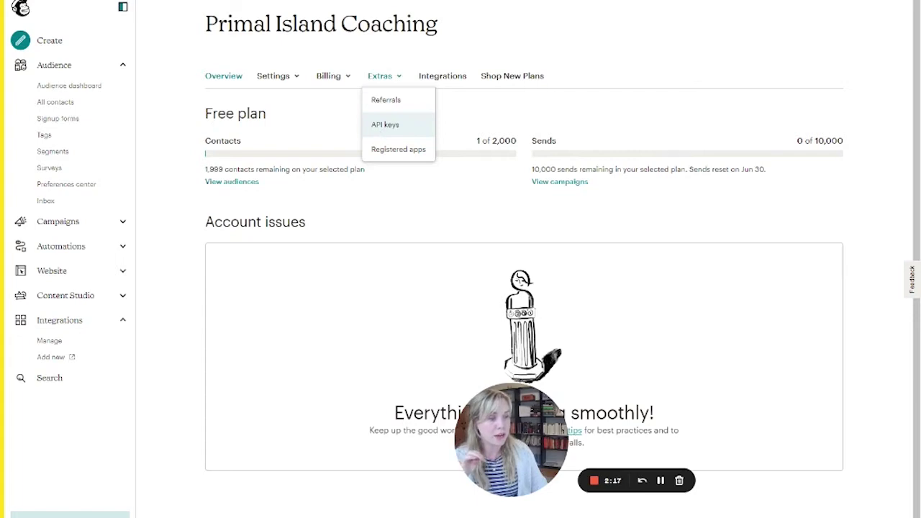
click(385, 125)
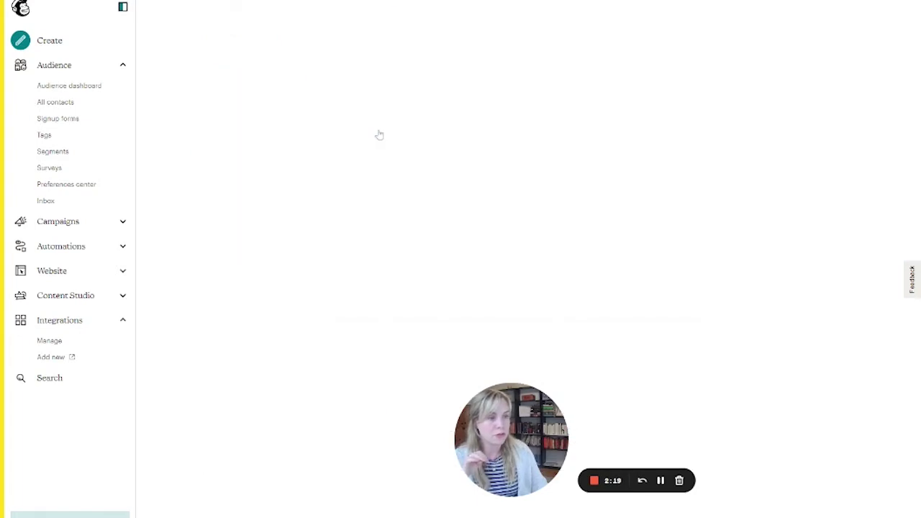
scroll(384, 160, down, 1)
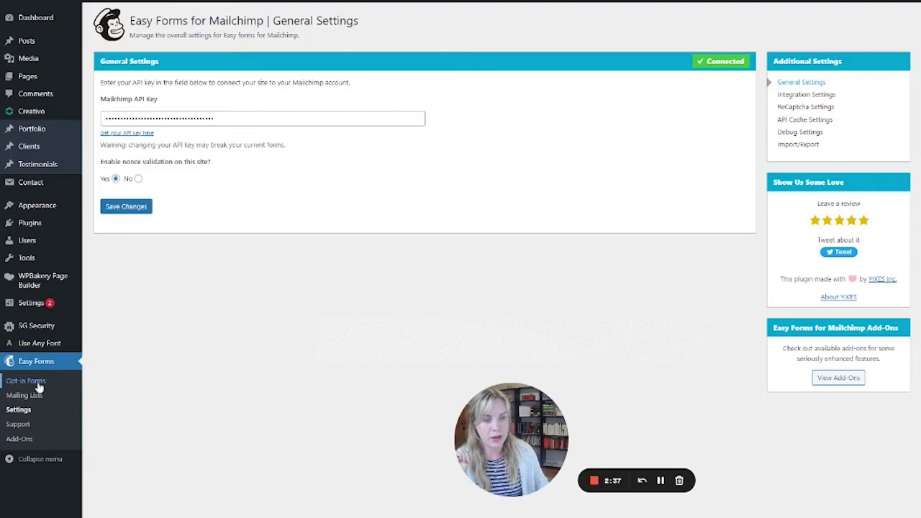
- Create an opt-in form named 'Demo' on the Primal Island Coaching list
click(23, 386)
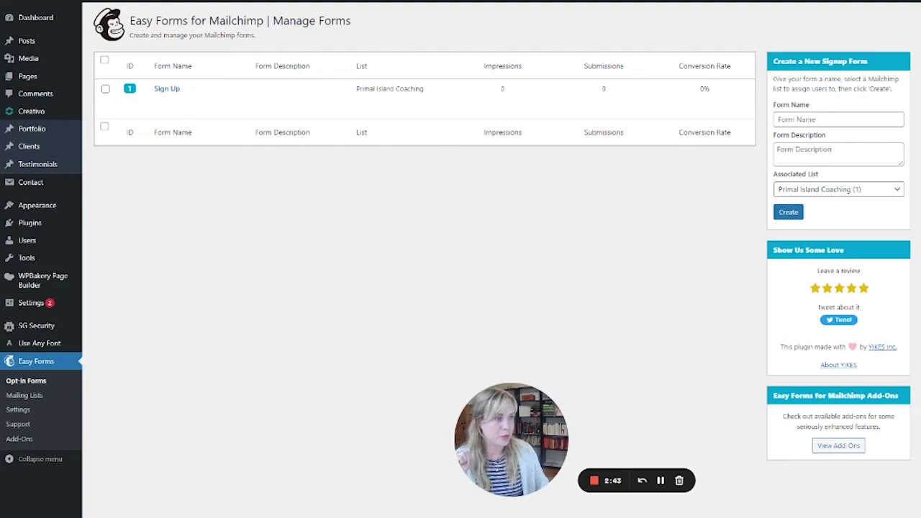
click(838, 120)
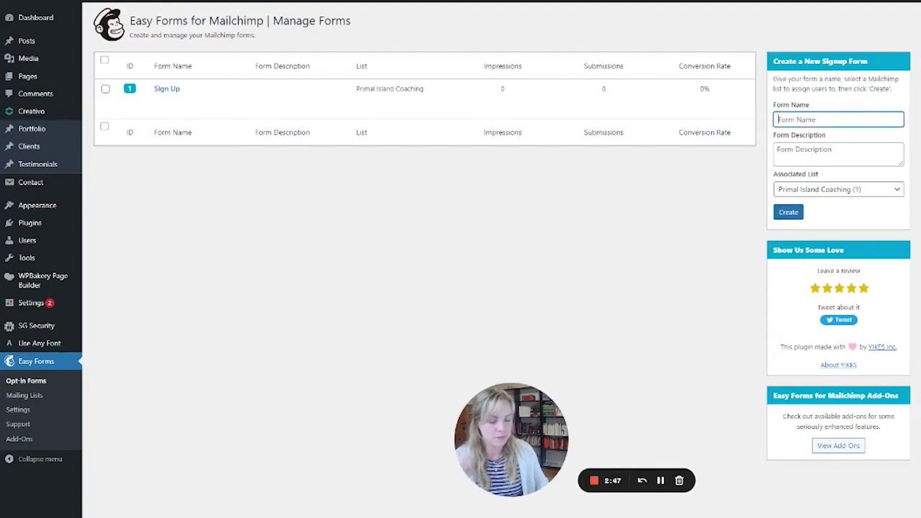
text(Demo)
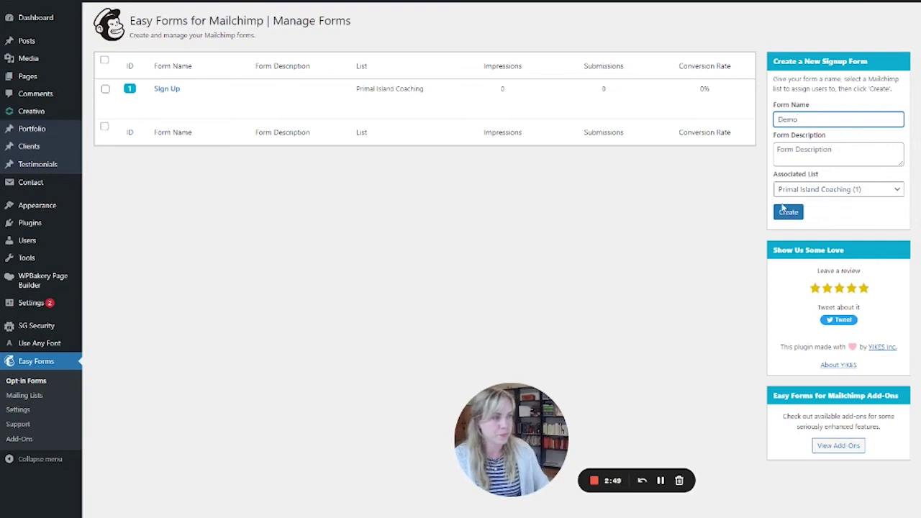
click(782, 213)
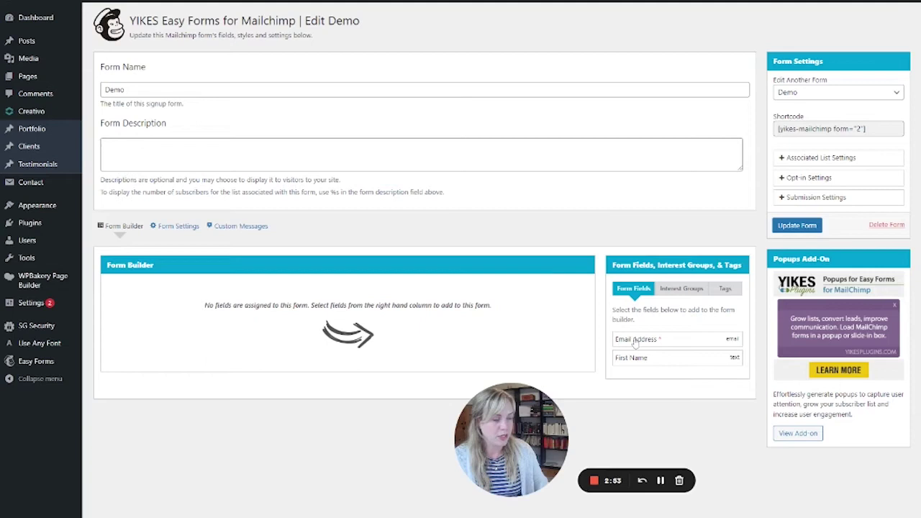
- Add Email Address and First Name fields to the Demo form and update it
drag(659, 346, 680, 350)
click(677, 346)
click(648, 380)
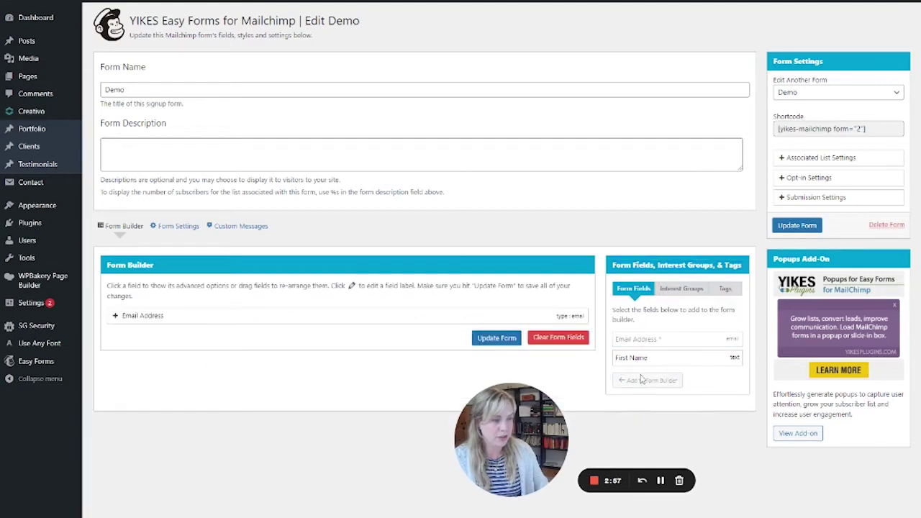
click(637, 359)
click(643, 381)
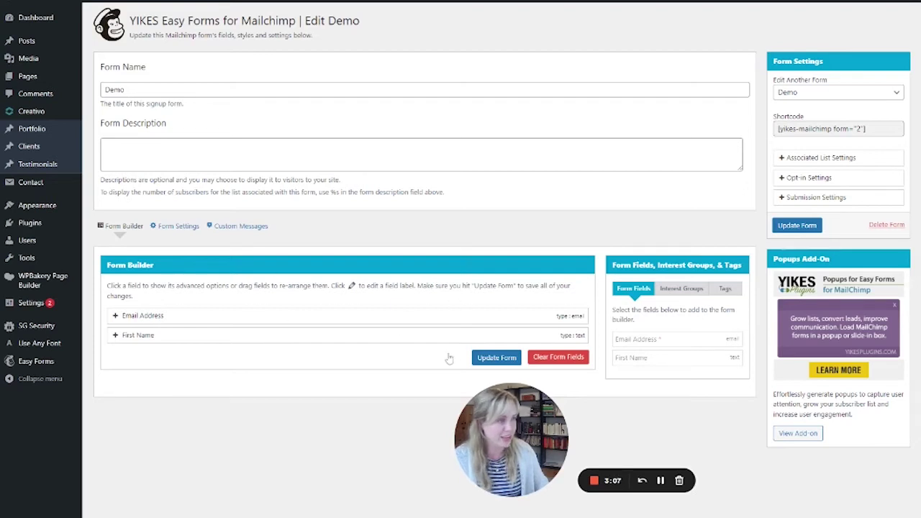
click(483, 360)
click(788, 226)
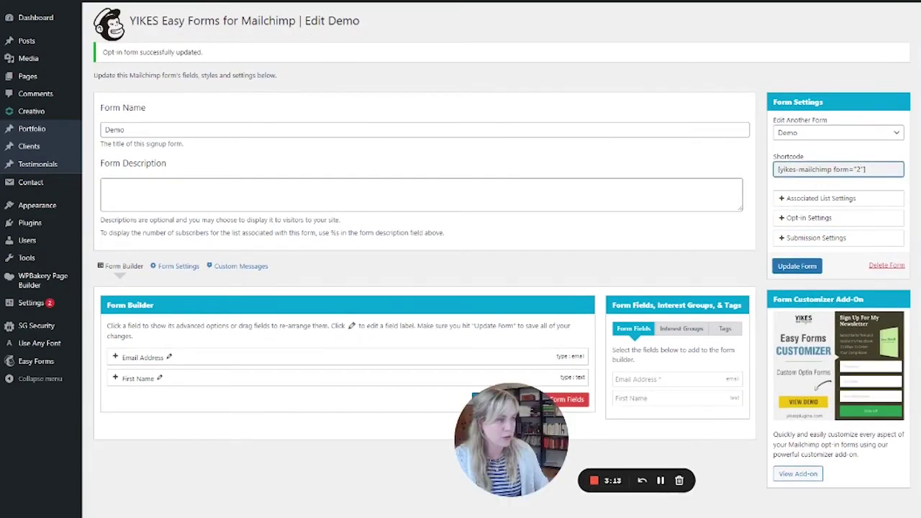
- Copy the [yikes-mailchimp form="2"] shortcode and visit the live site
drag(868, 169, 760, 173)
key(ctrl+c)
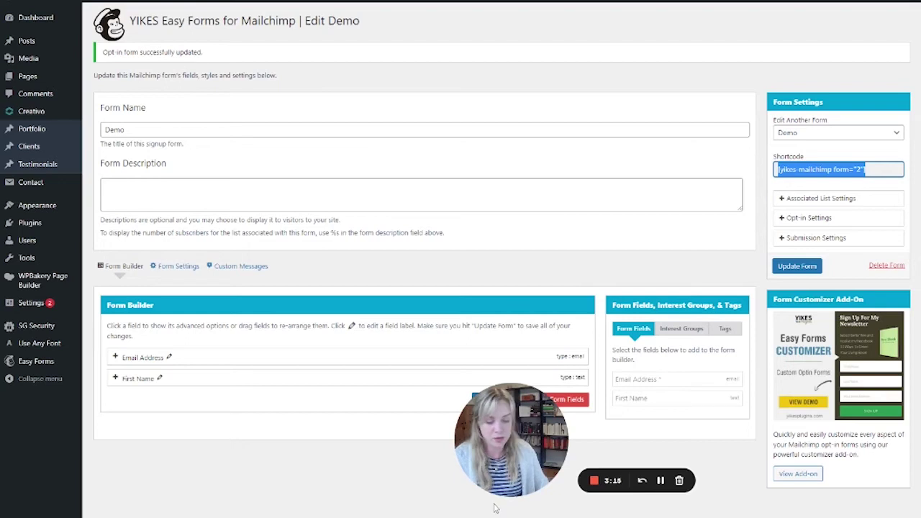
click(58, 17)
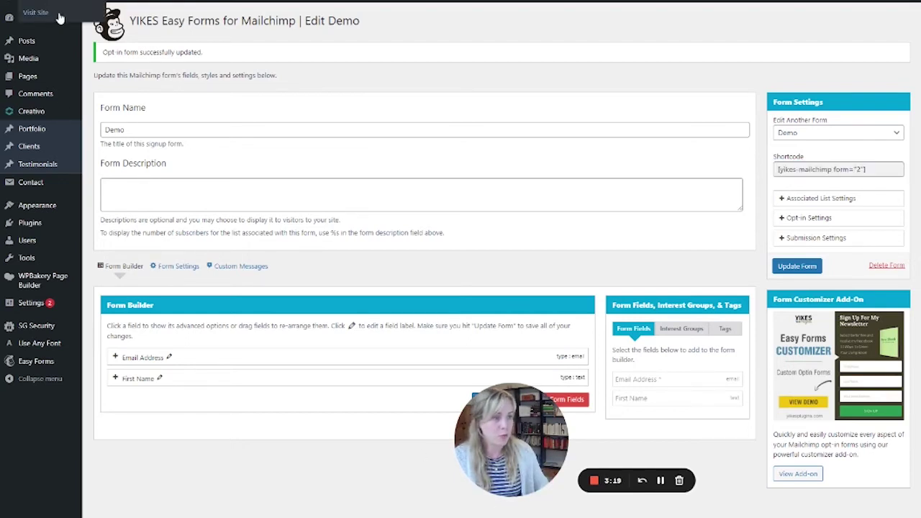
click(60, 16)
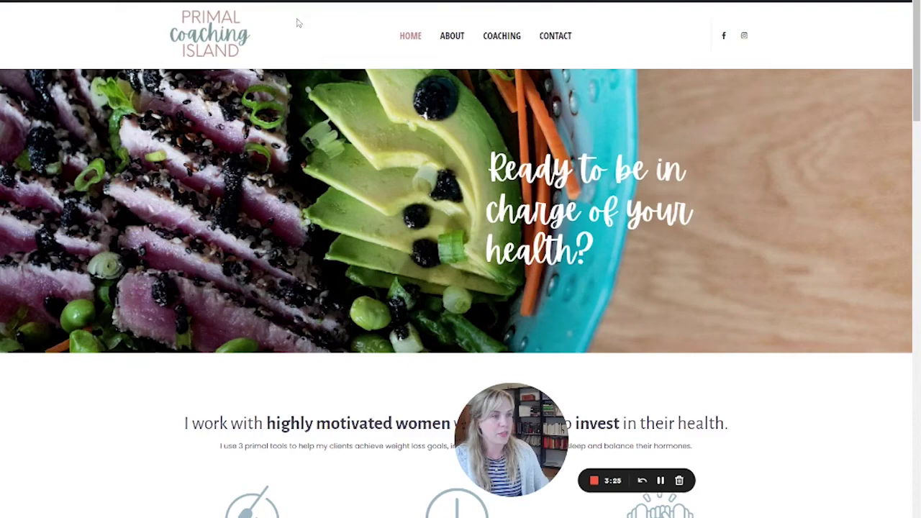
- Scroll the homepage down to the Join my mailing list signup section
scroll(353, 40, down, 3)
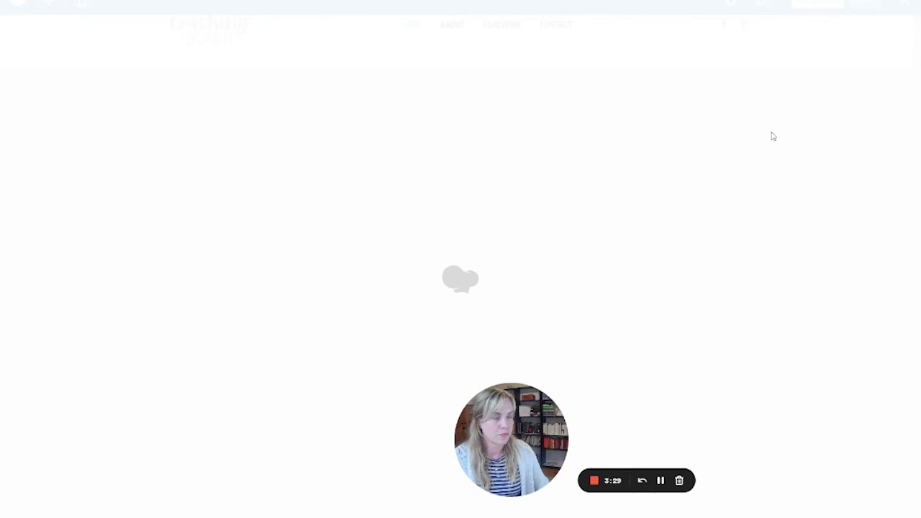
scroll(757, 136, down, 20)
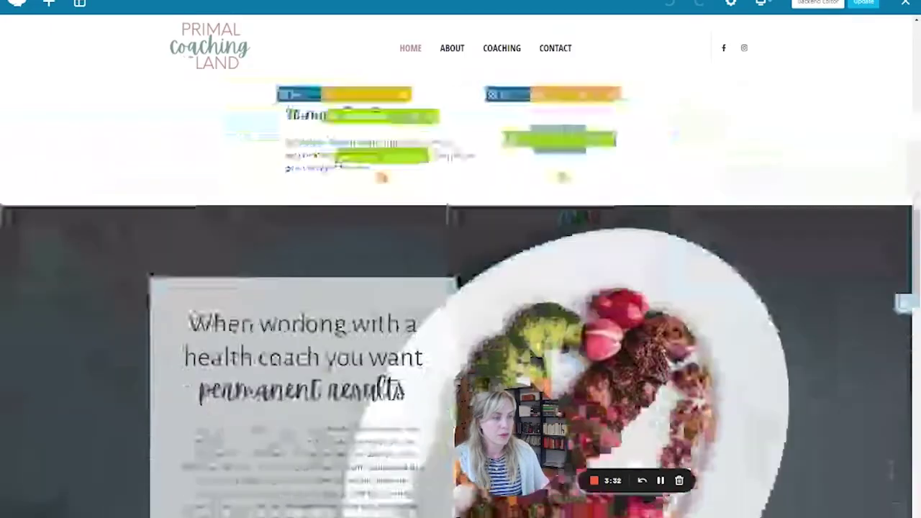
scroll(757, 132, down, 8)
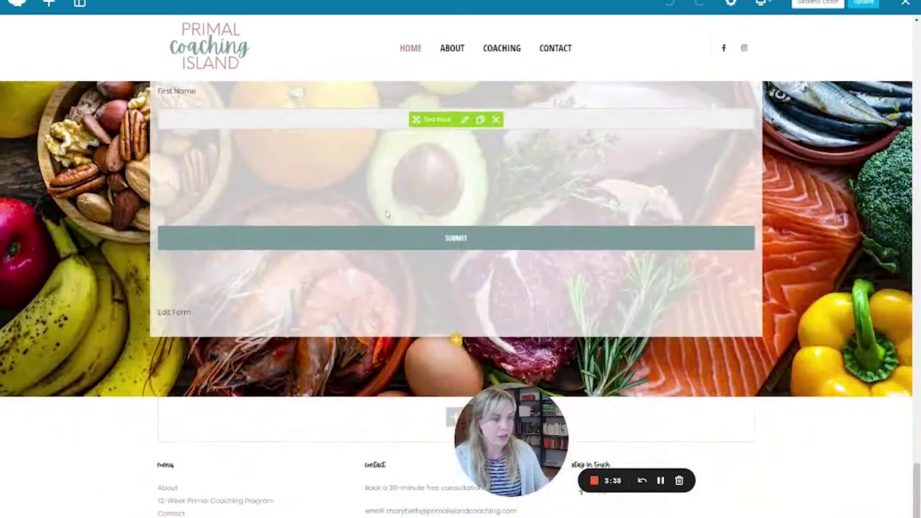
scroll(272, 222, up, 4)
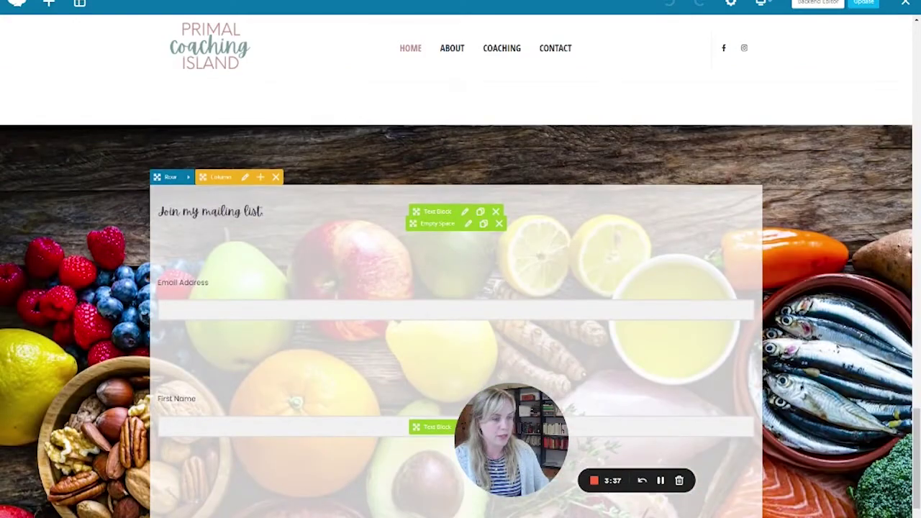
scroll(400, 274, down, 2)
scroll(400, 274, down, 2)
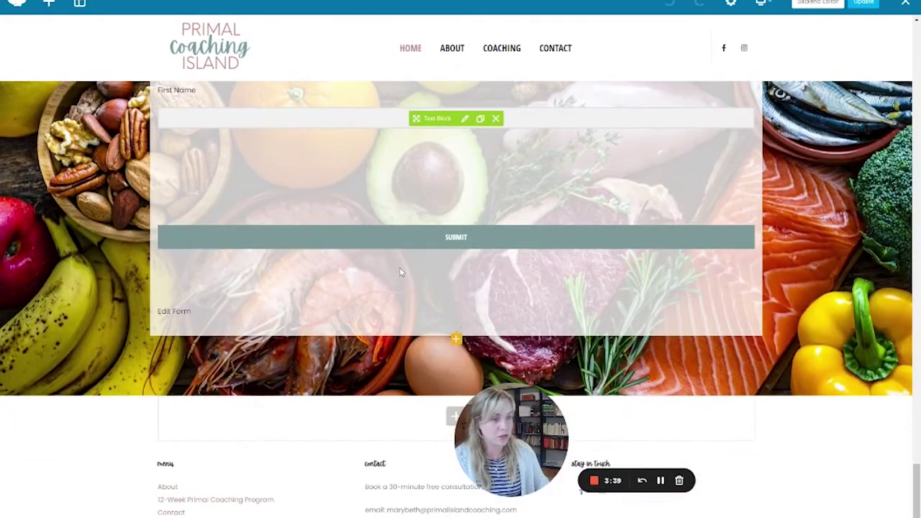
click(456, 339)
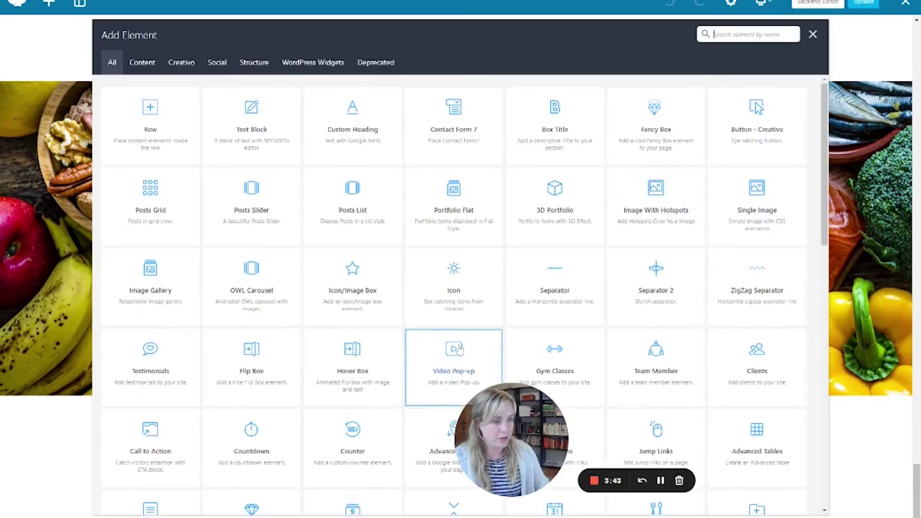
scroll(547, 352, down, 3)
scroll(554, 349, down, 3)
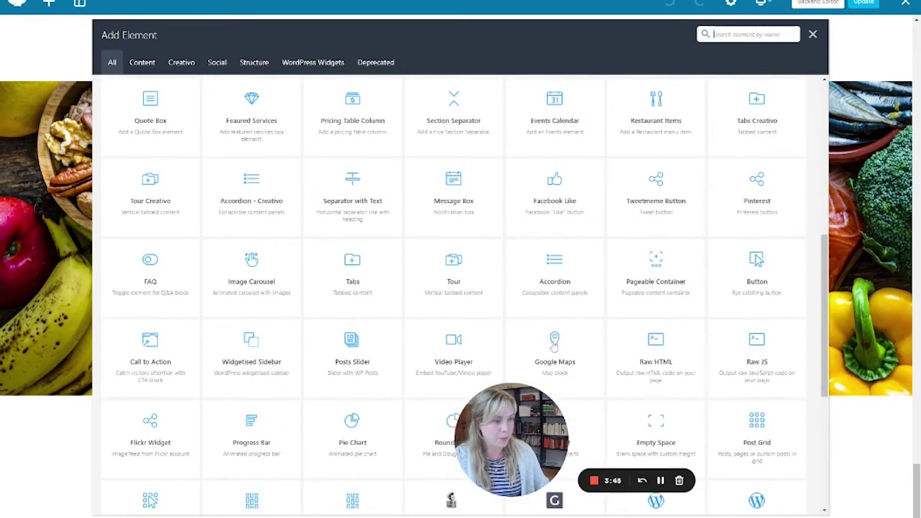
scroll(554, 349, up, 3)
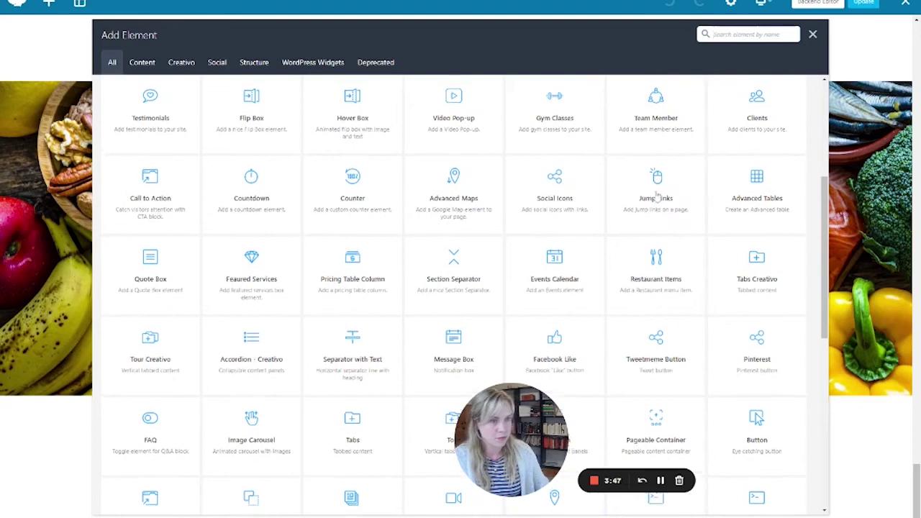
scroll(657, 209, up, 3)
text(ykes)
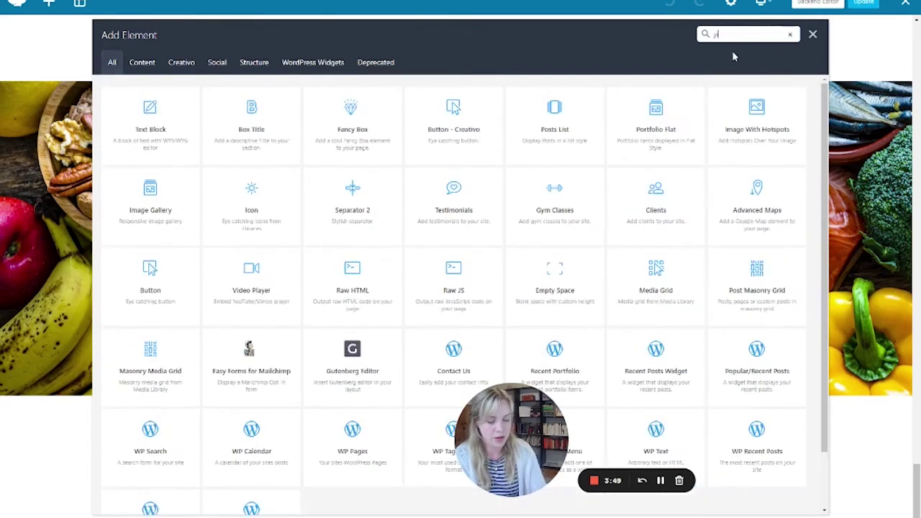
key(BackSpace)
key(BackSpace)
key(BackSpace)
key(BackSpace)
text(eas)
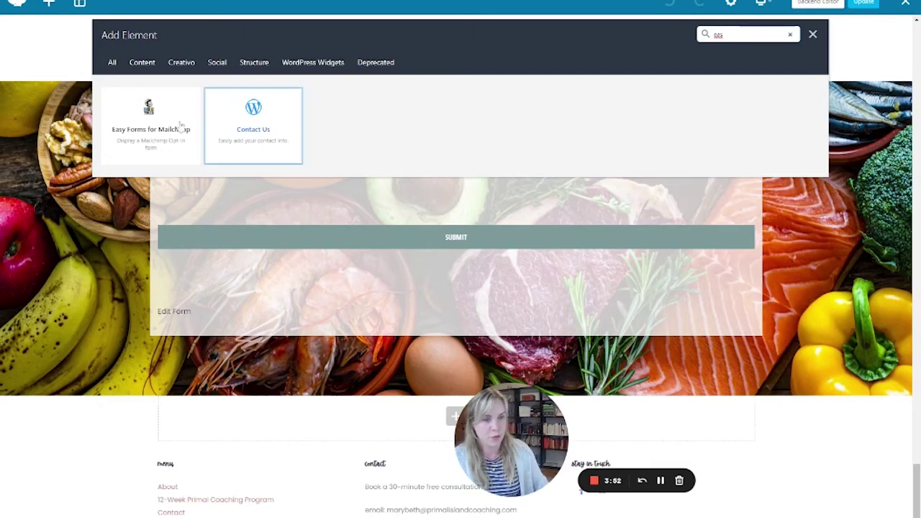
click(144, 143)
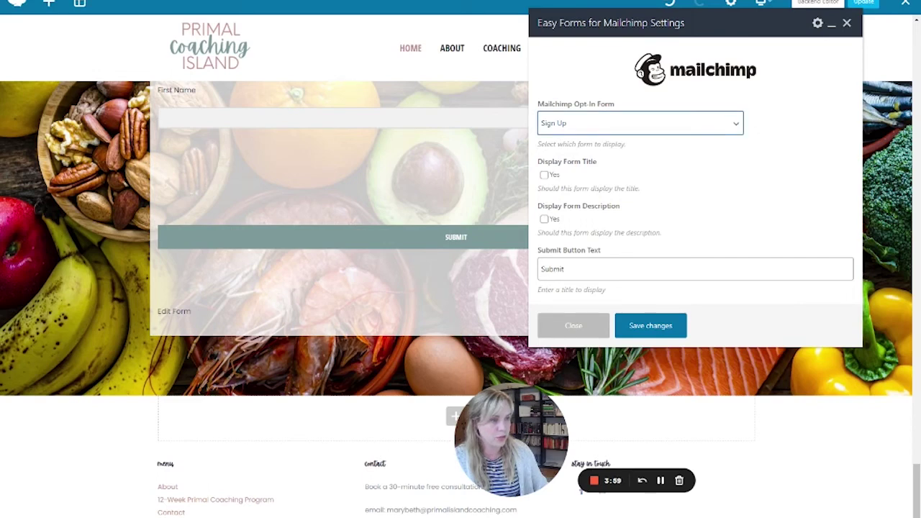
click(584, 329)
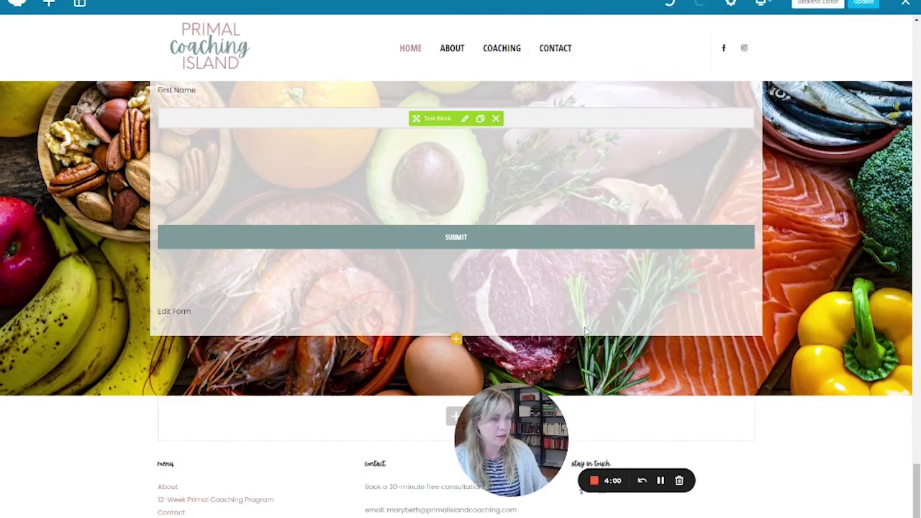
- Add a Text Block containing the [yikes-mailchimp form="2"] shortcode below the form
click(456, 339)
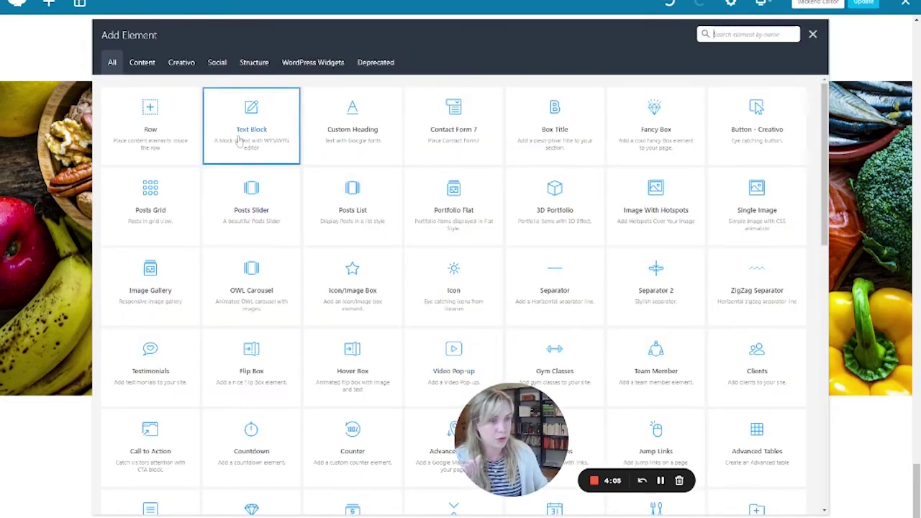
click(281, 151)
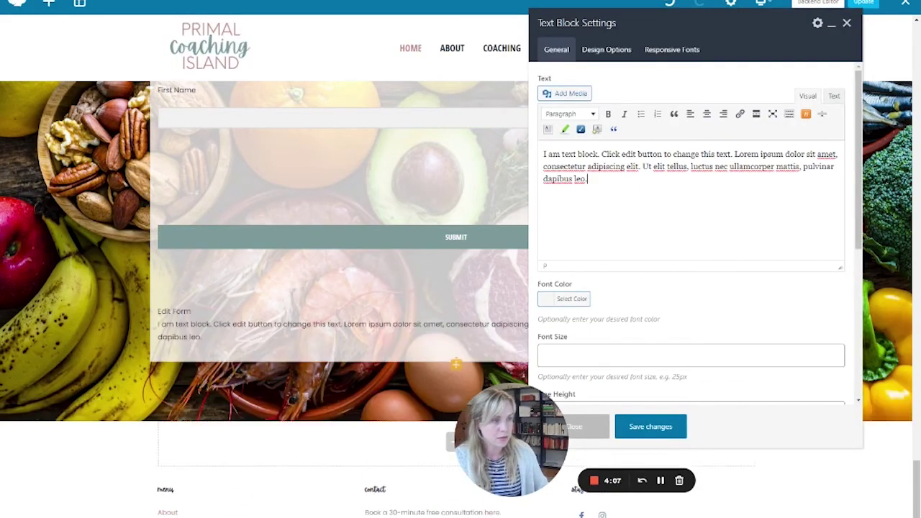
key(ctrl+a)
key(ctrl+v)
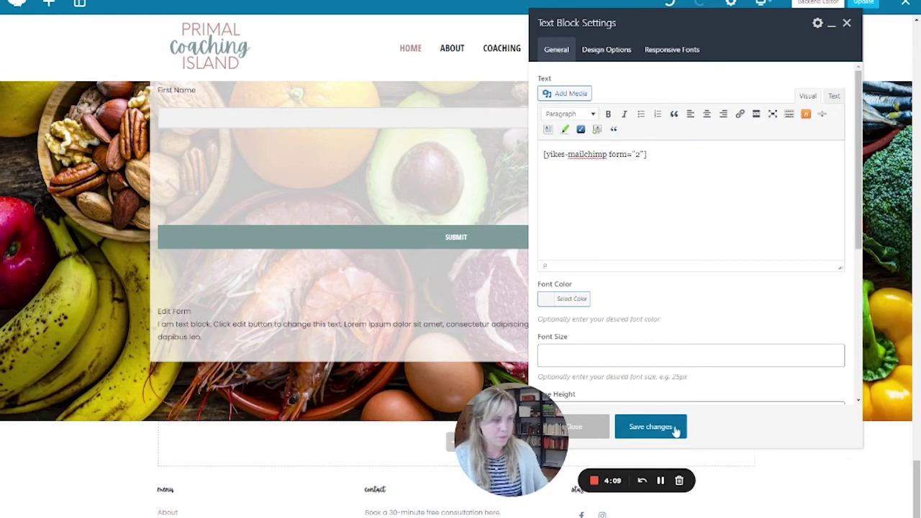
click(621, 428)
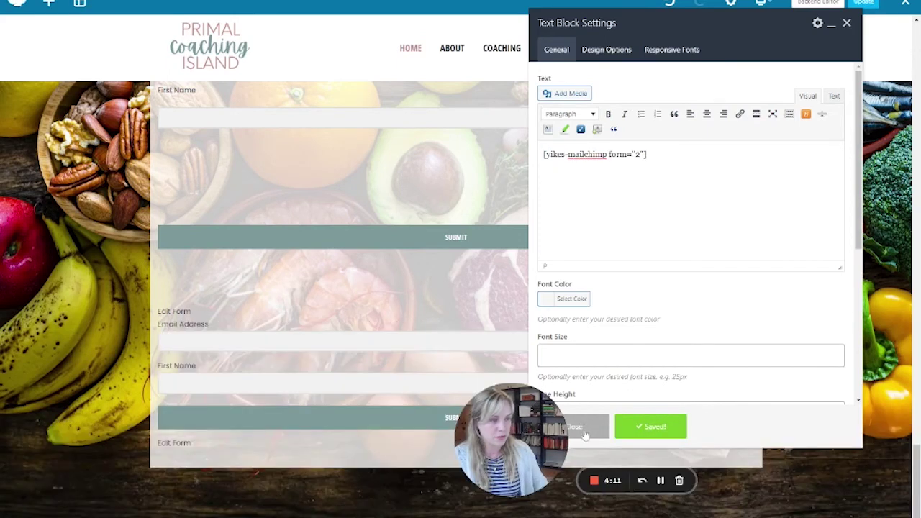
click(585, 436)
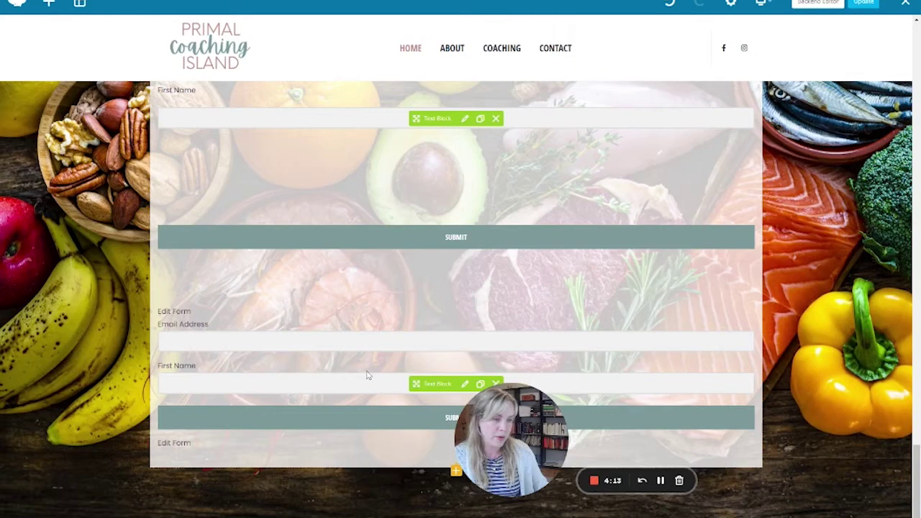
- Delete the extra Text Block and update the homepage
scroll(369, 318, down, 2)
scroll(338, 299, up, 5)
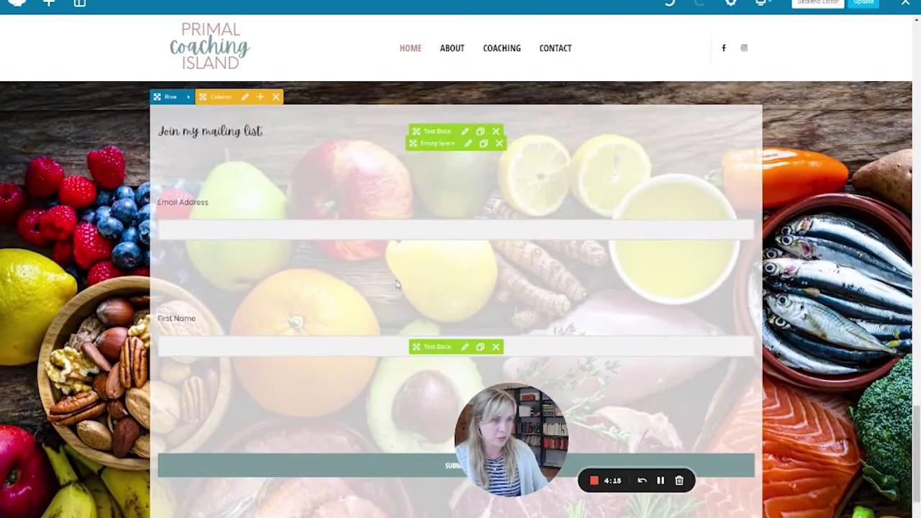
scroll(394, 288, down, 5)
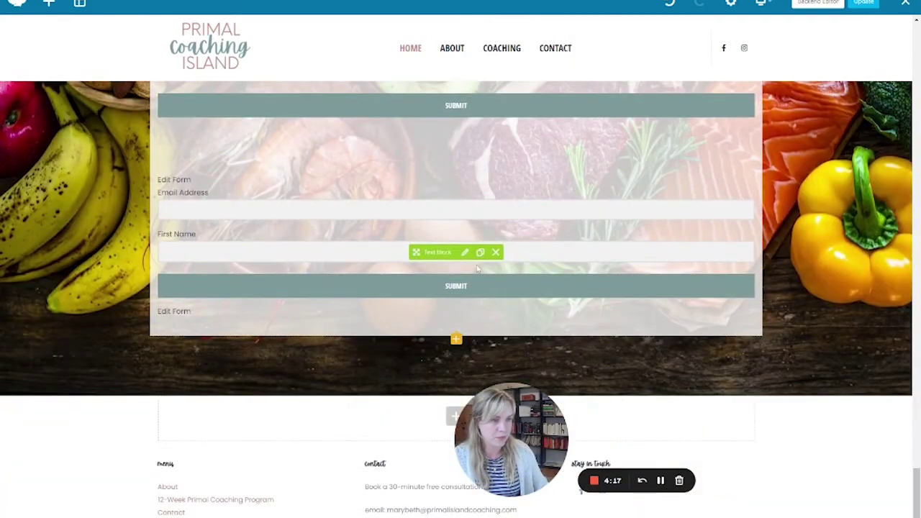
click(496, 252)
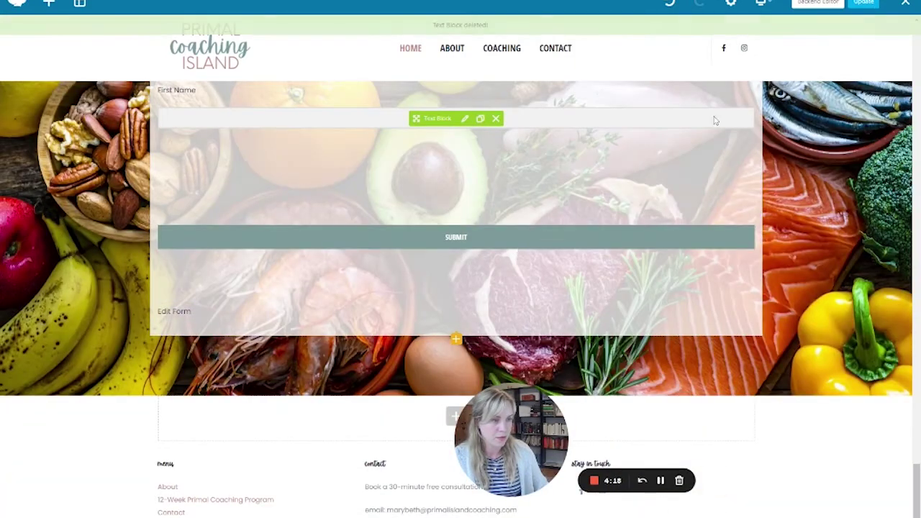
click(866, 4)
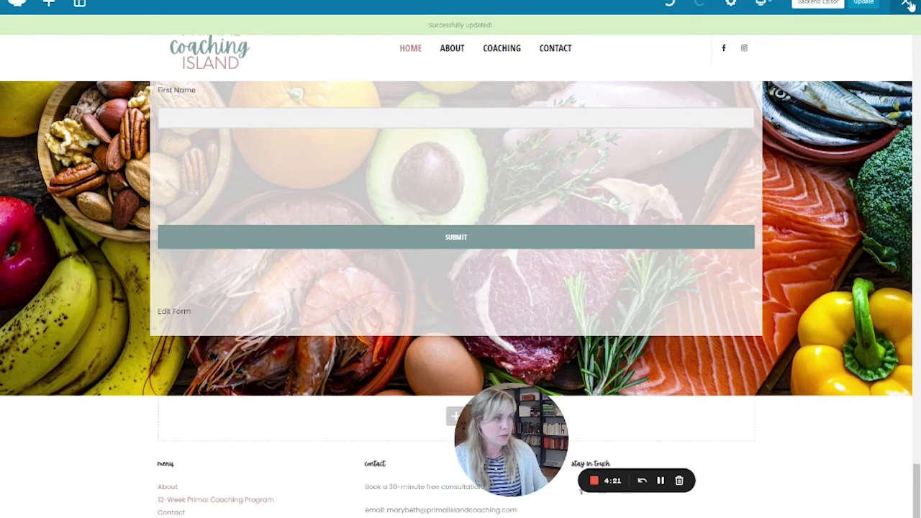
- Exit the page builder and scroll the live homepage to the mailing-list signup forms
click(908, 5)
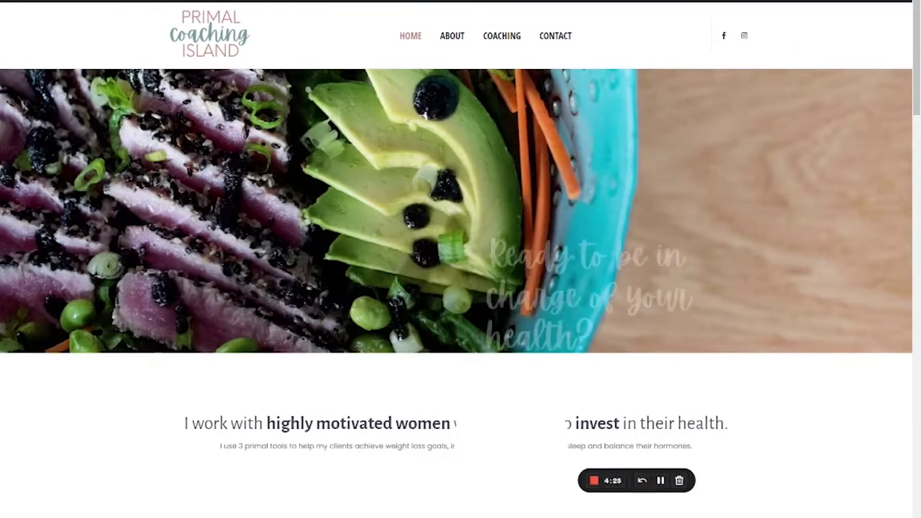
scroll(35, 240, down, 10)
scroll(36, 240, down, 15)
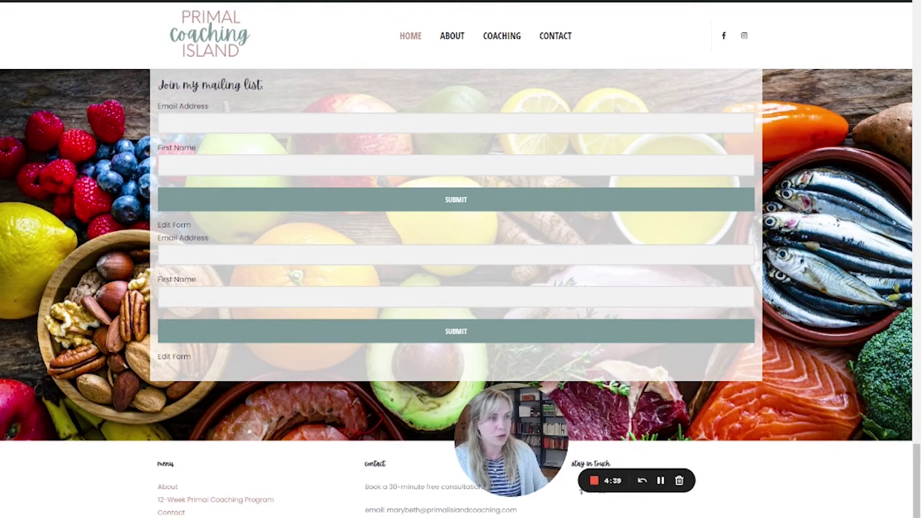
- Switch to Additional CSS and select the .yikes-easy-mc-submit-button.btn background-color rule
key(ctrl+Tab)
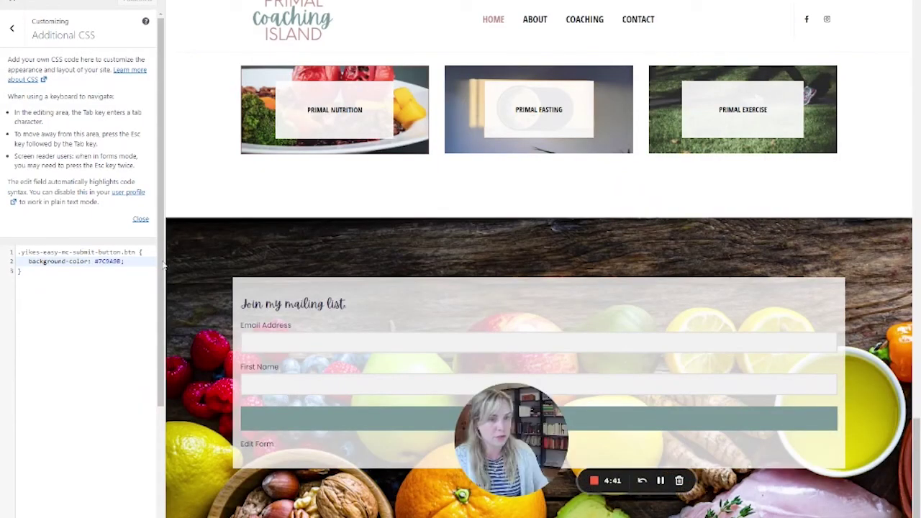
drag(23, 271, 2, 255)
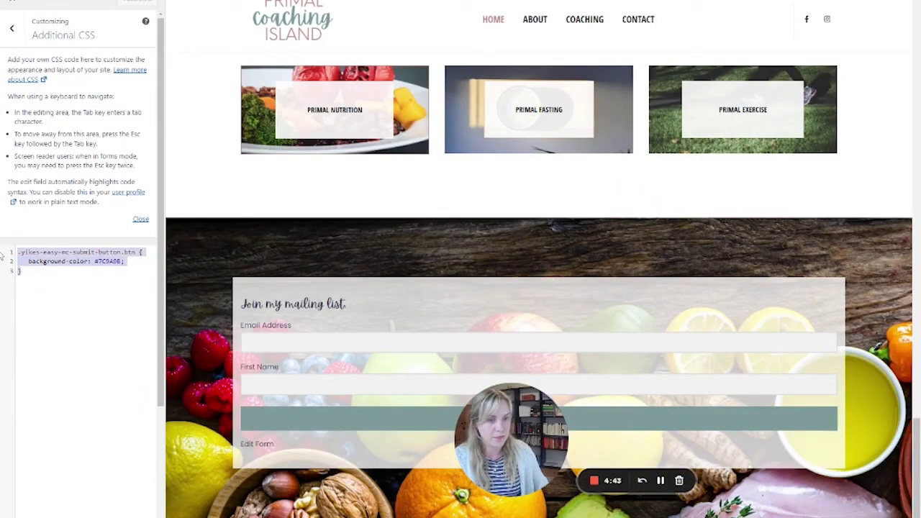